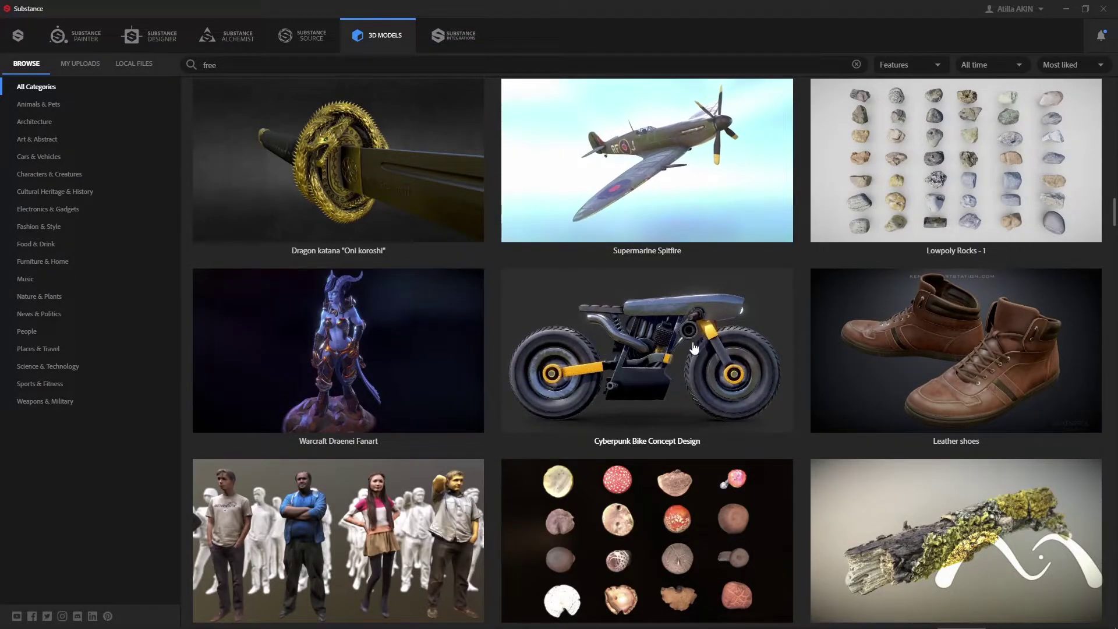
# Open the Cyberpunk Bike Concept Design model, show its download options and rotate the preview.
pyautogui.click(713, 324)
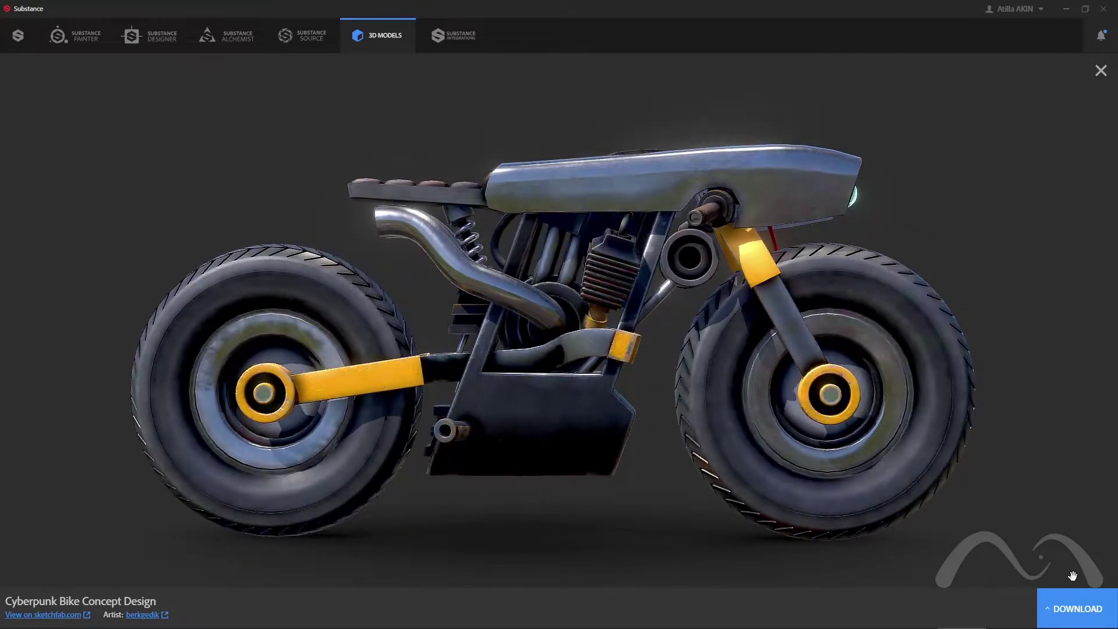
pyautogui.click(1092, 613)
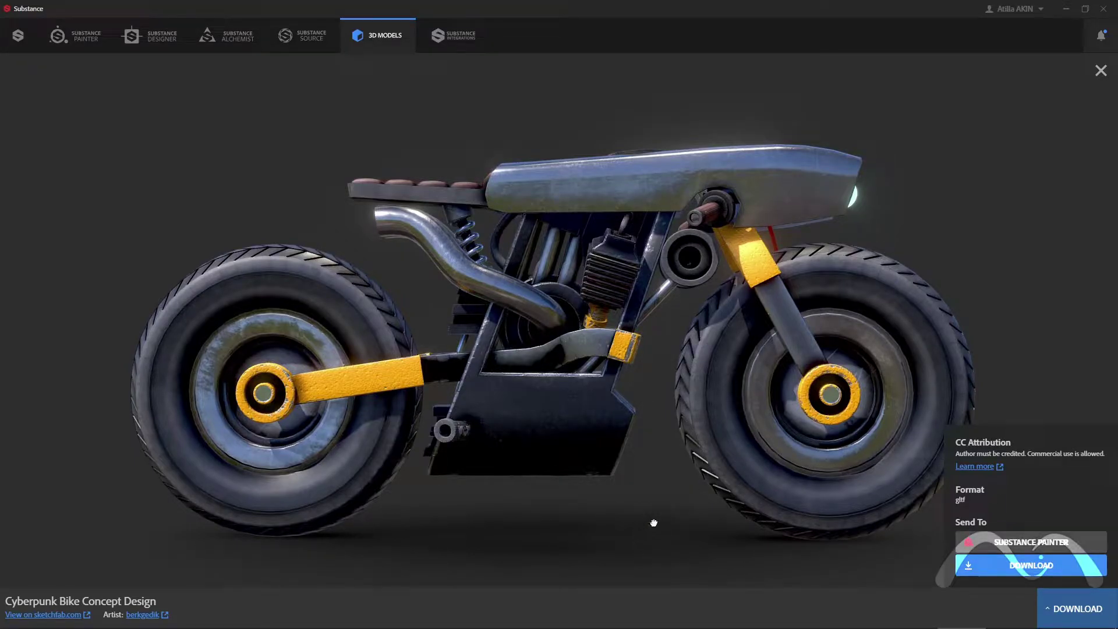
pyautogui.moveTo(651, 521)
pyautogui.mouseDown()
pyautogui.moveTo(693, 467)
pyautogui.moveTo(589, 493)
pyautogui.moveTo(674, 474)
pyautogui.mouseUp()
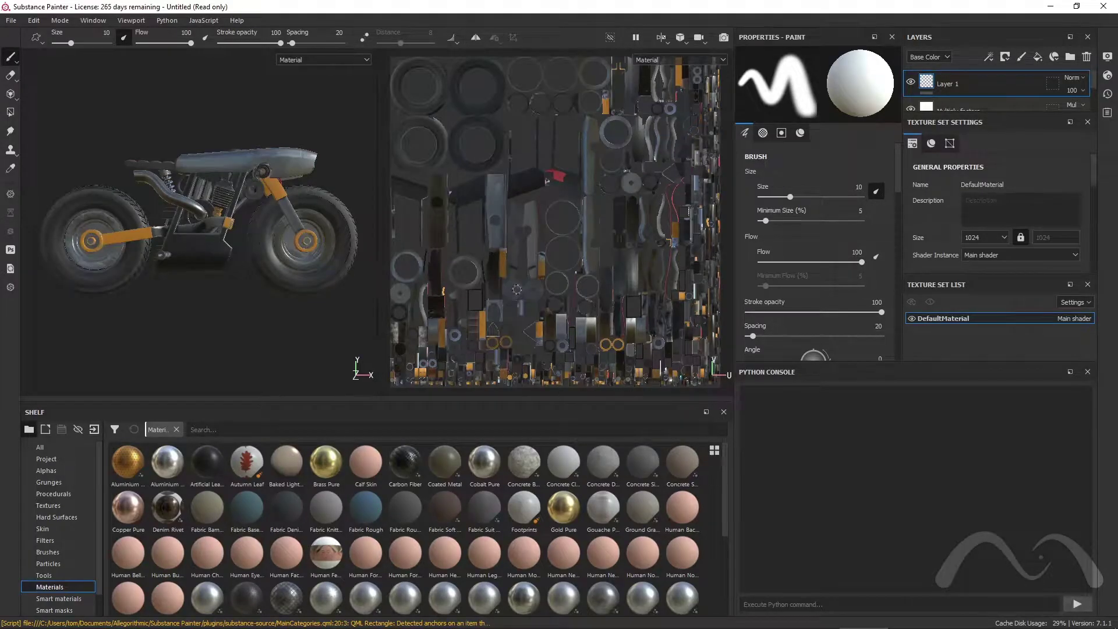
# Set the texture export to the Maxwell (Metallic Roughness) output template, covering 11 textures.
pyautogui.click(11, 20)
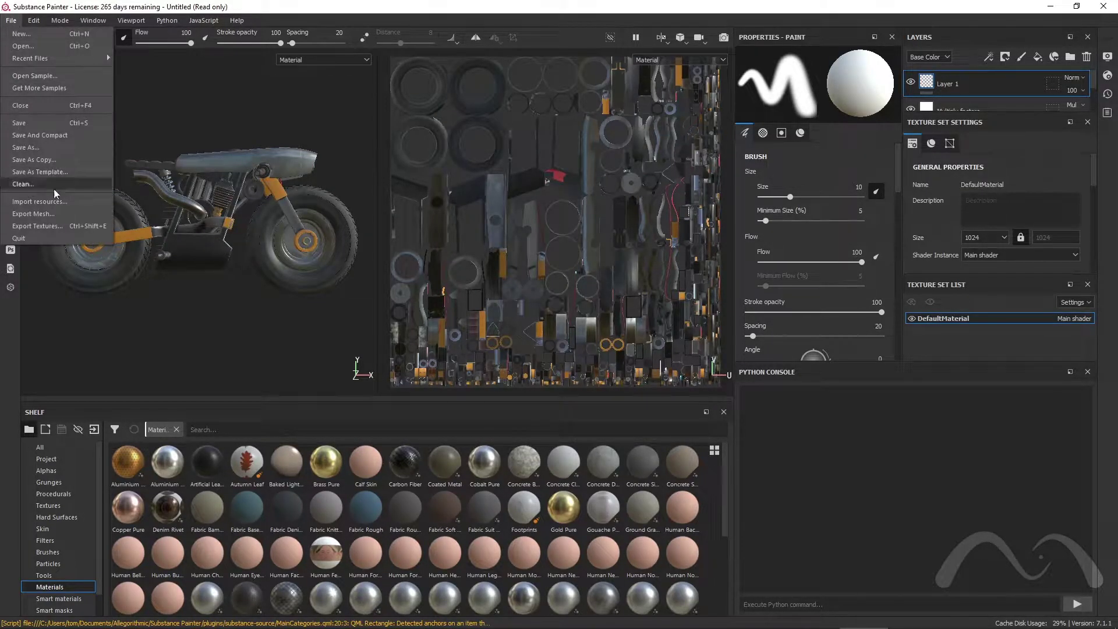
pyautogui.click(53, 229)
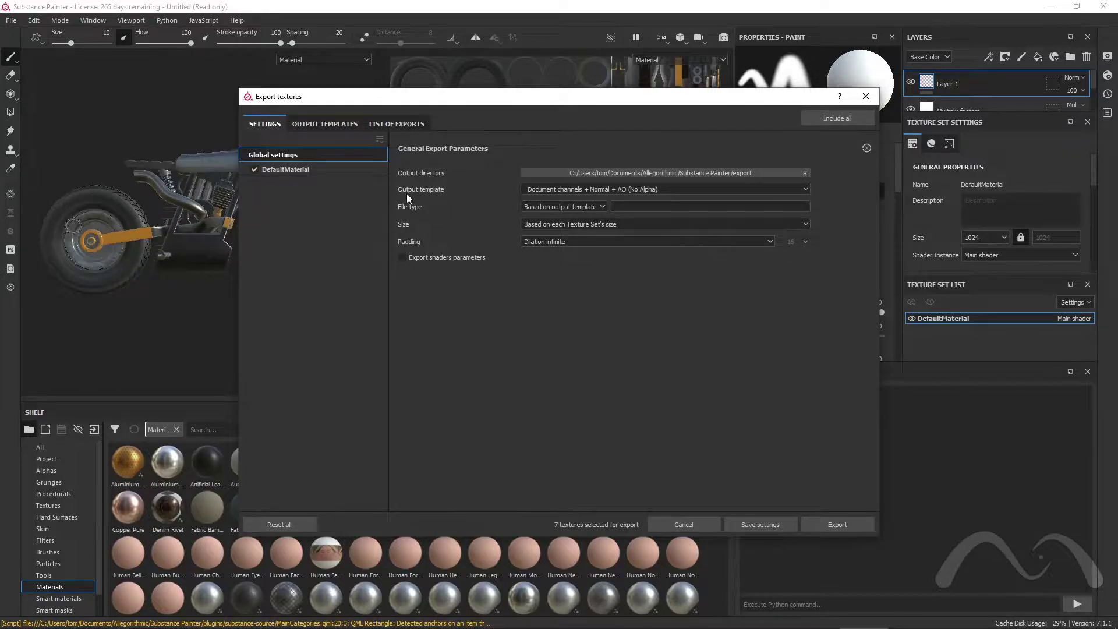
pyautogui.click(770, 190)
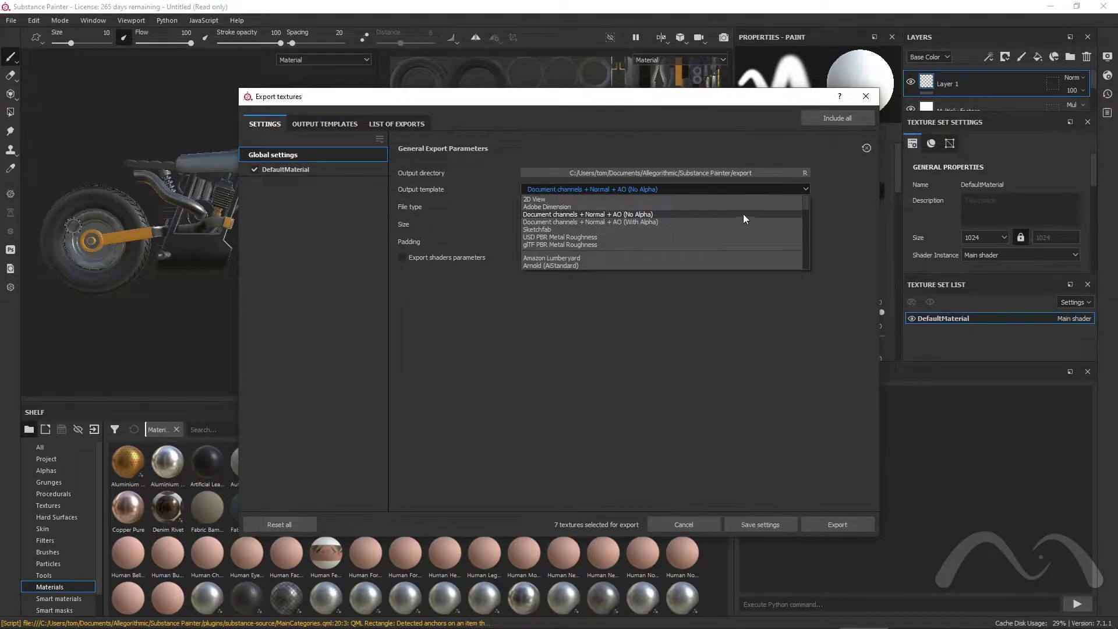
pyautogui.scroll(-2, 739, 248)
pyautogui.scroll(-1, 740, 248)
pyautogui.scroll(-1, 743, 246)
pyautogui.scroll(-1, 743, 243)
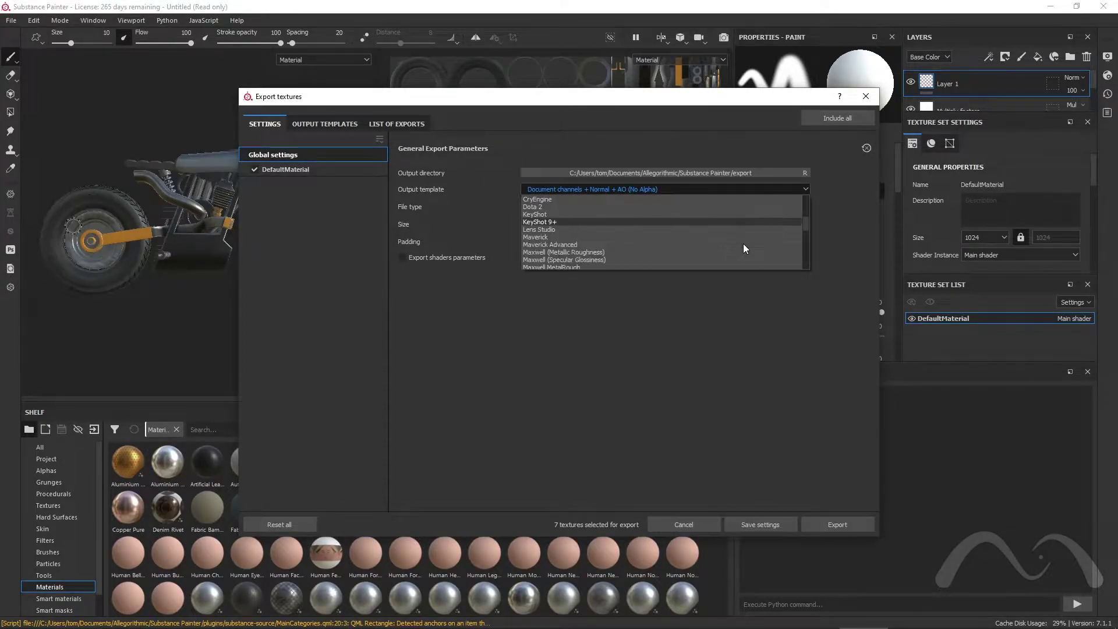
pyautogui.click(568, 251)
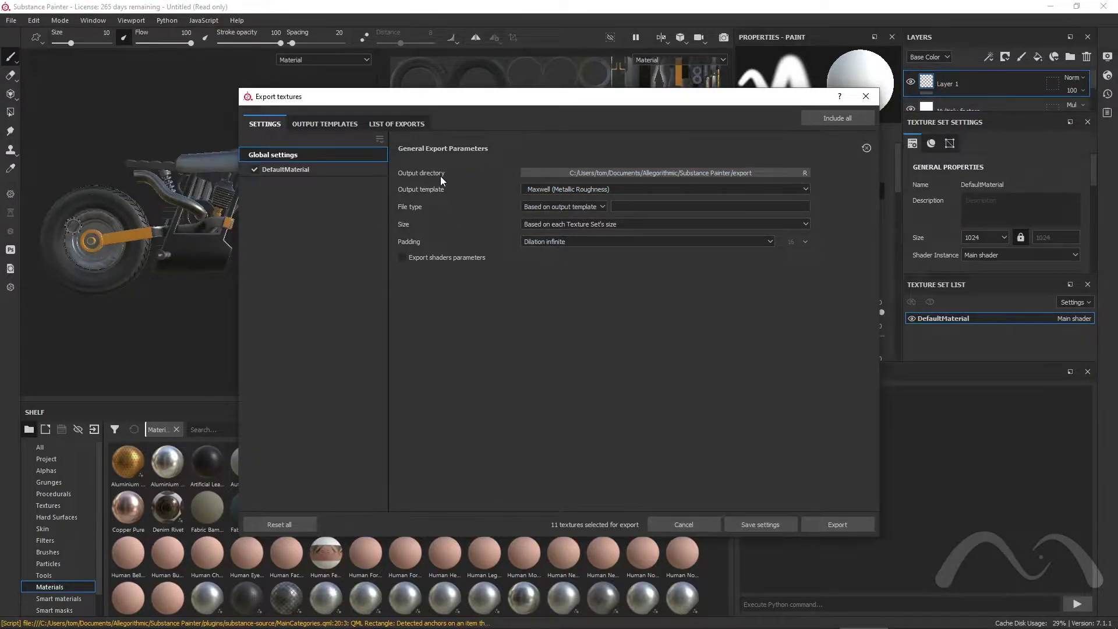
# Export the 11 Maxwell textures into a new 'test' output folder and close the export dialog.
pyautogui.click(775, 171)
pyautogui.rightClick(524, 283)
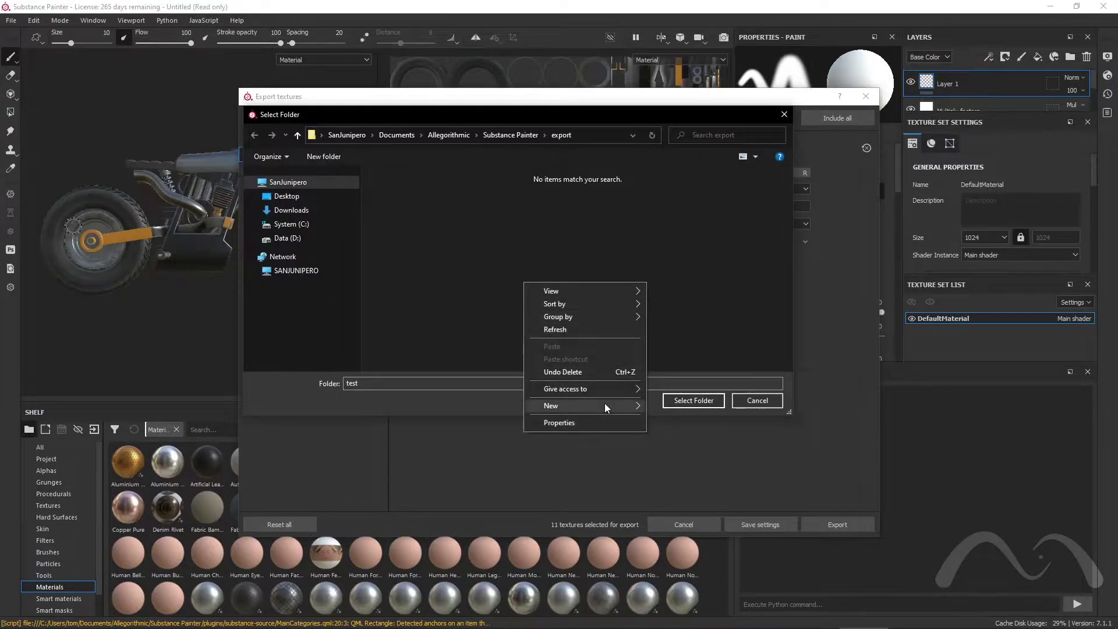
pyautogui.click(659, 405)
pyautogui.write('test')
pyautogui.press('Return')
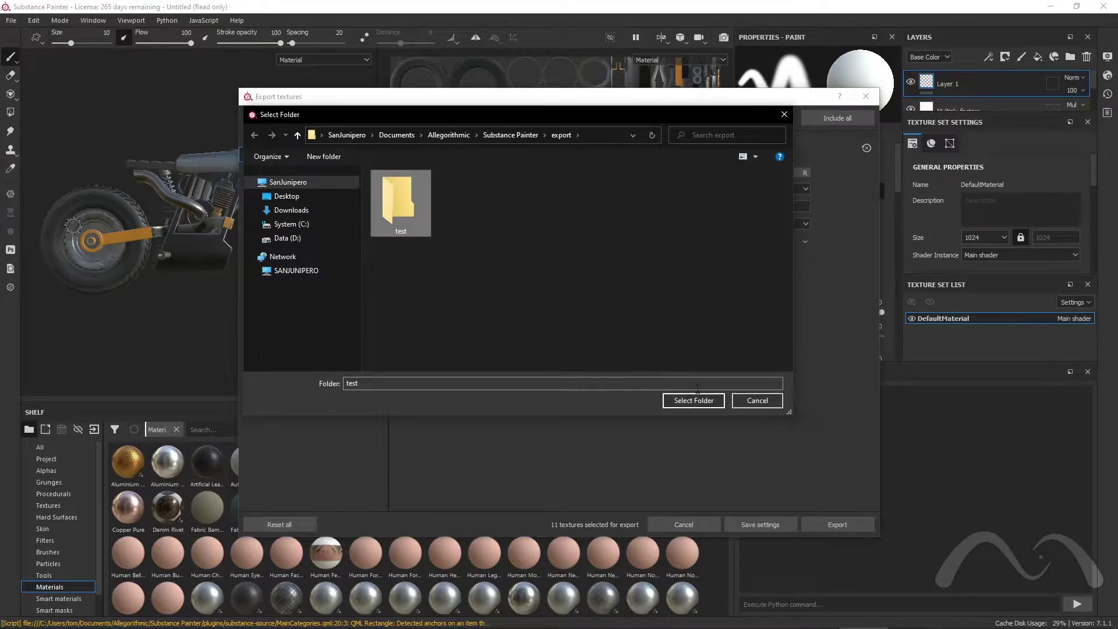
pyautogui.click(693, 402)
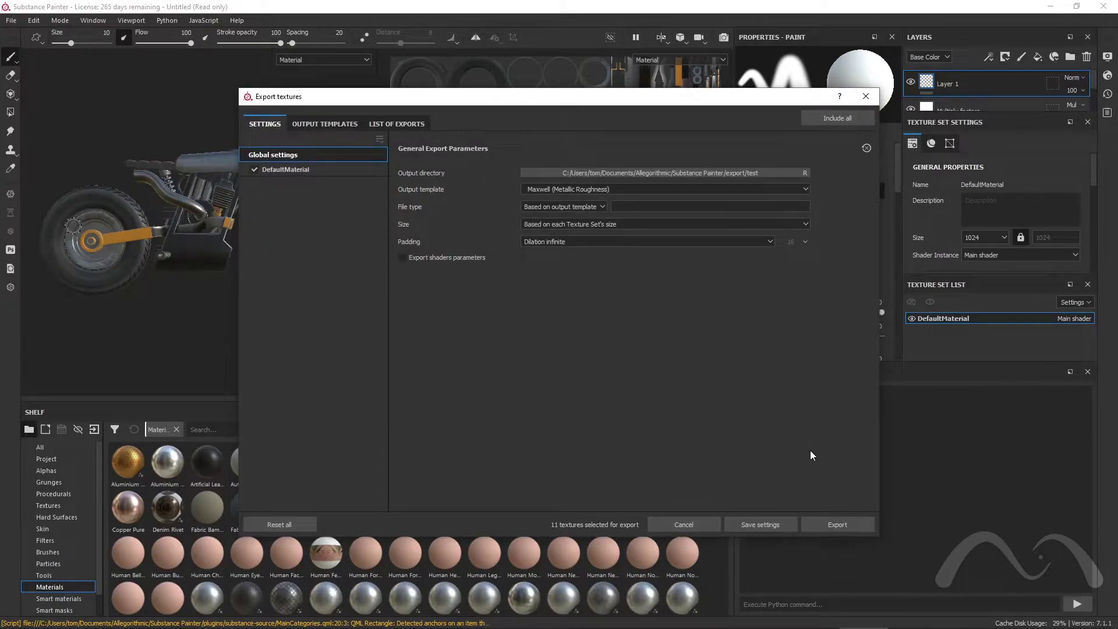
pyautogui.click(853, 522)
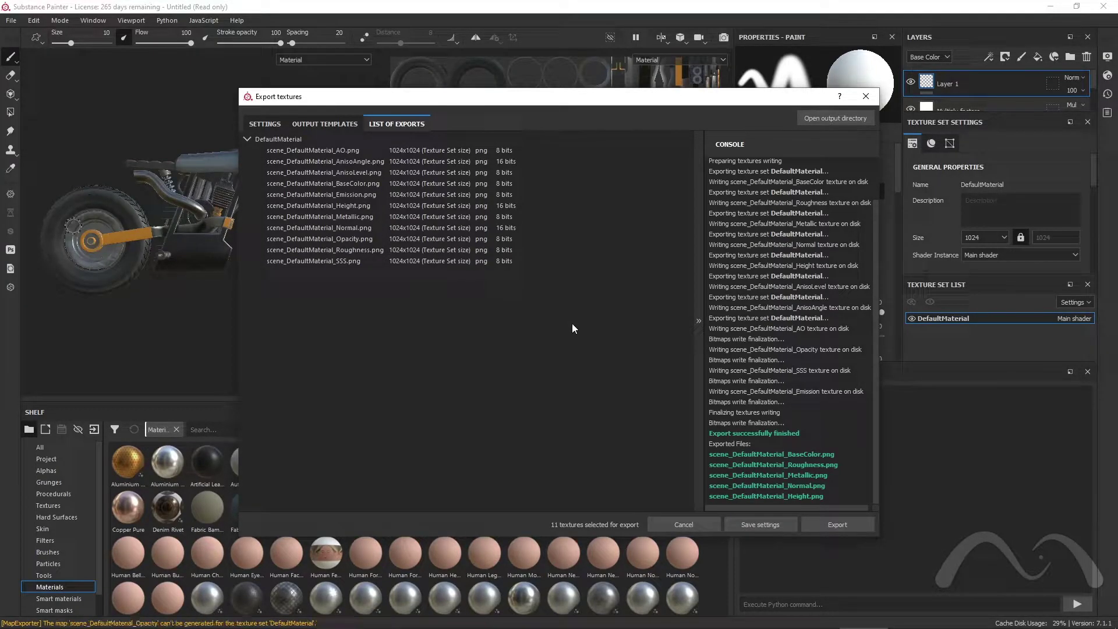
pyautogui.click(863, 96)
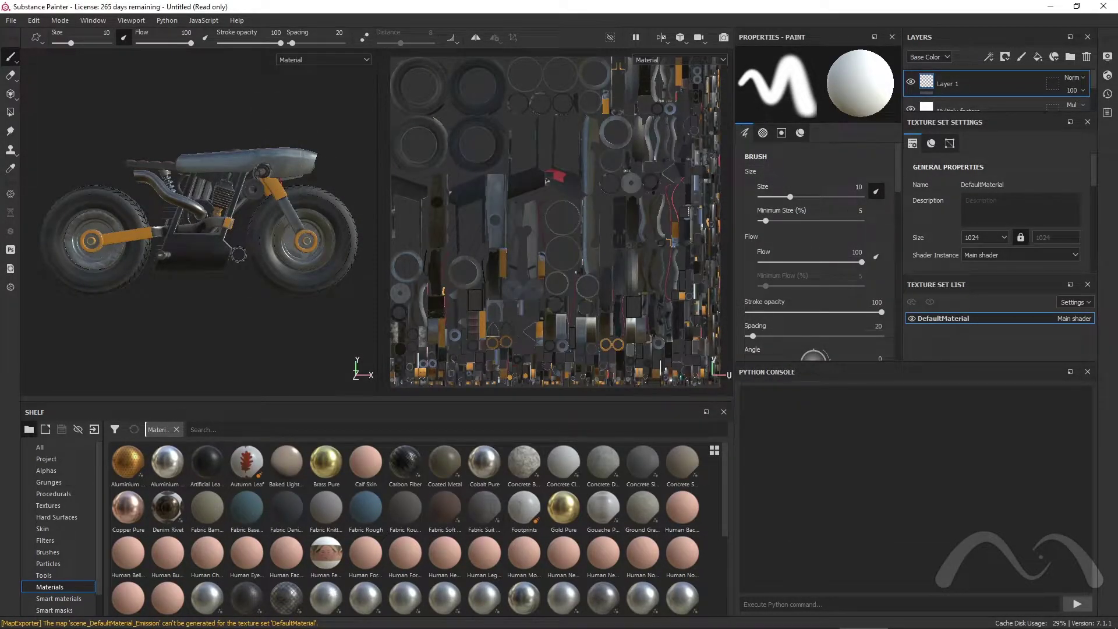
# Export the bike mesh as test.obj into the test folder.
pyautogui.click(12, 21)
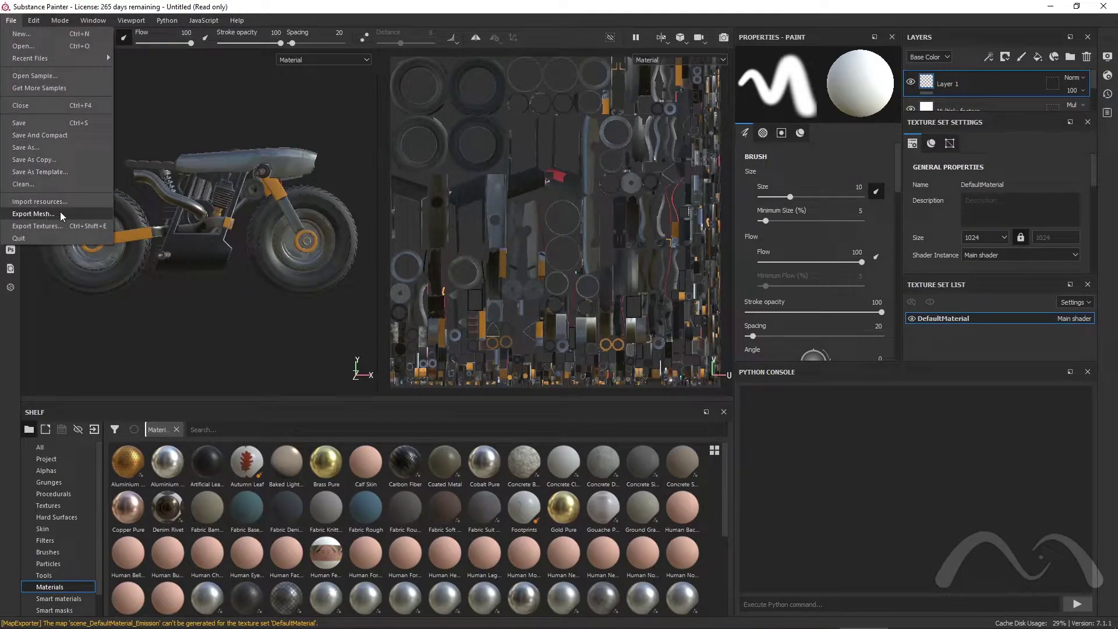
pyautogui.click(33, 214)
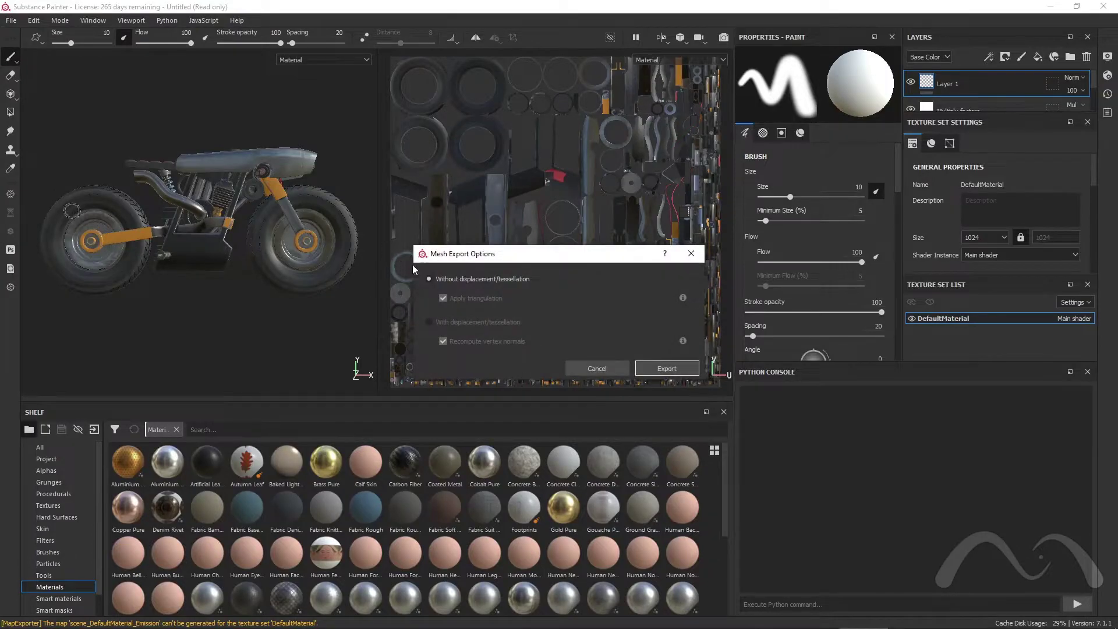
pyautogui.click(667, 367)
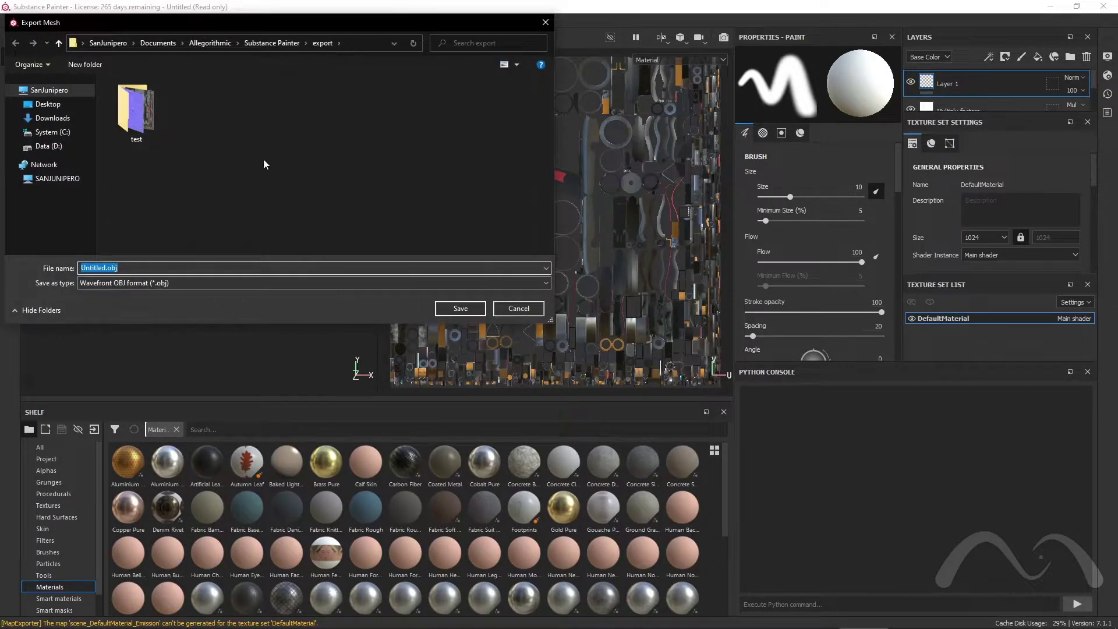
pyautogui.doubleClick(135, 110)
pyautogui.click(106, 265)
pyautogui.doubleClick(107, 265)
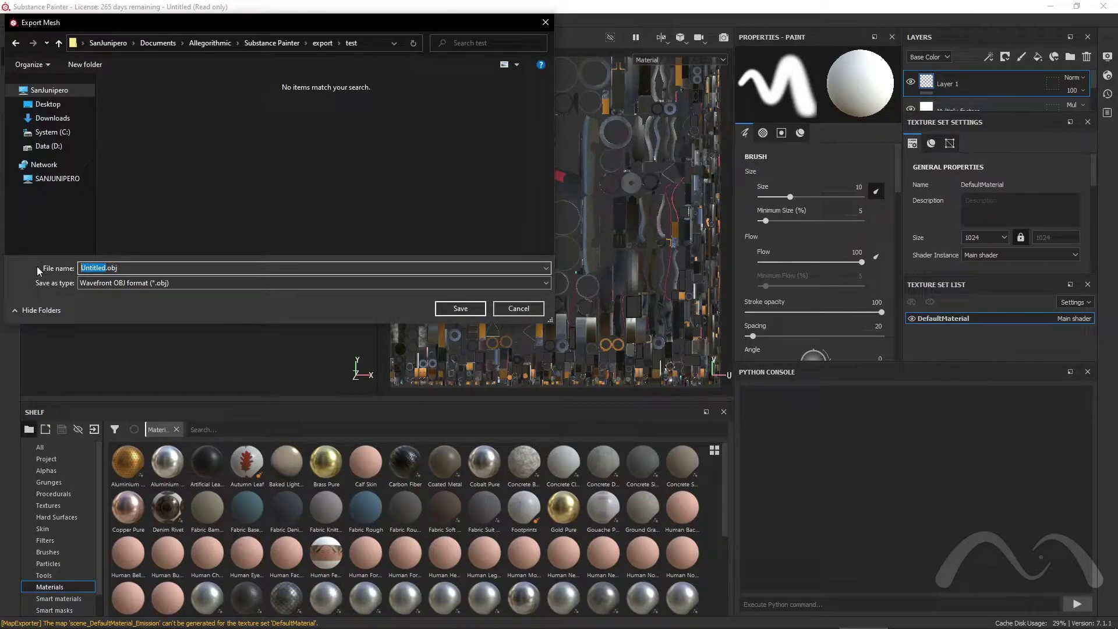
pyautogui.write('tes')
pyautogui.write('t')
pyautogui.press('Return')
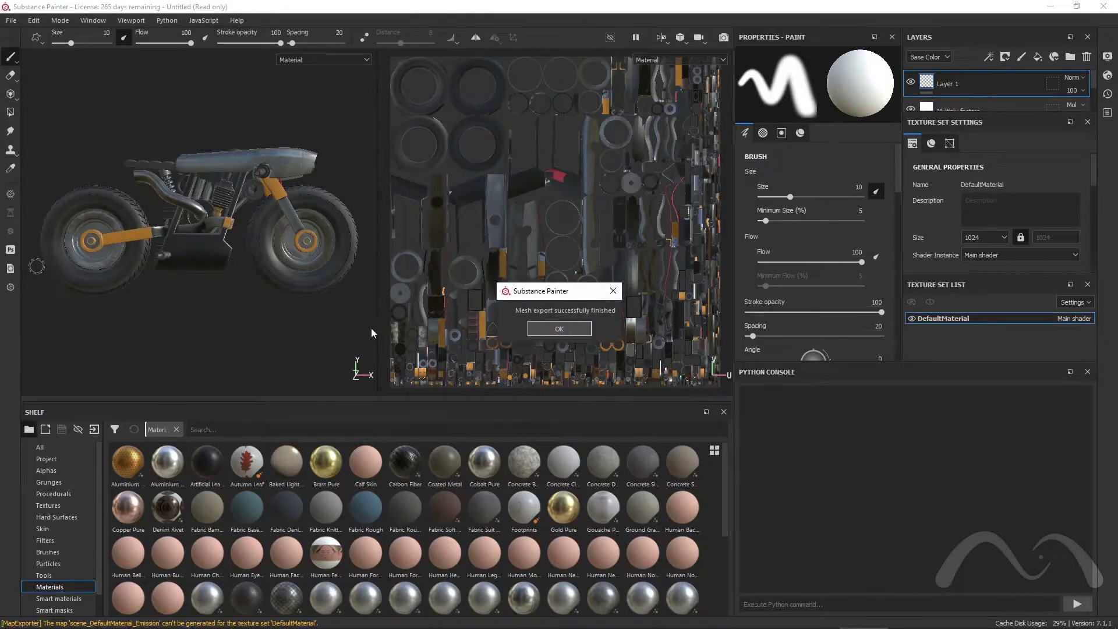
pyautogui.click(562, 330)
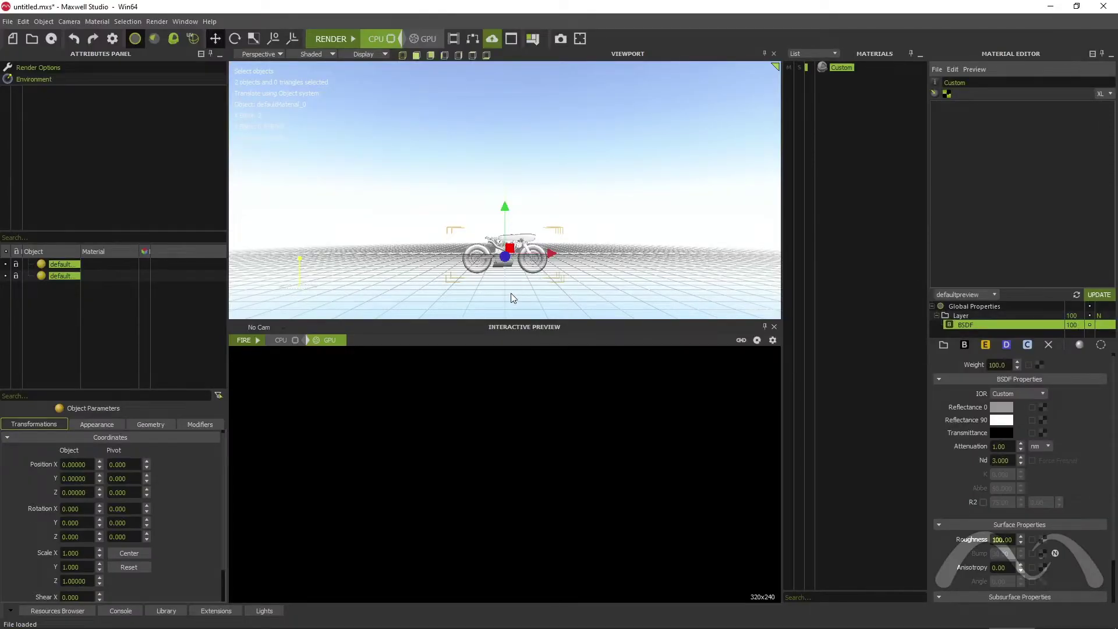
# Orbit the bike and show the Materials panel's new material types, including Substance Painter.
pyautogui.moveTo(511, 294)
pyautogui.keyDown('alt'); pyautogui.mouseDown()
pyautogui.moveTo(568, 239)
pyautogui.moveTo(553, 262)
pyautogui.mouseUp(); pyautogui.keyUp('alt')
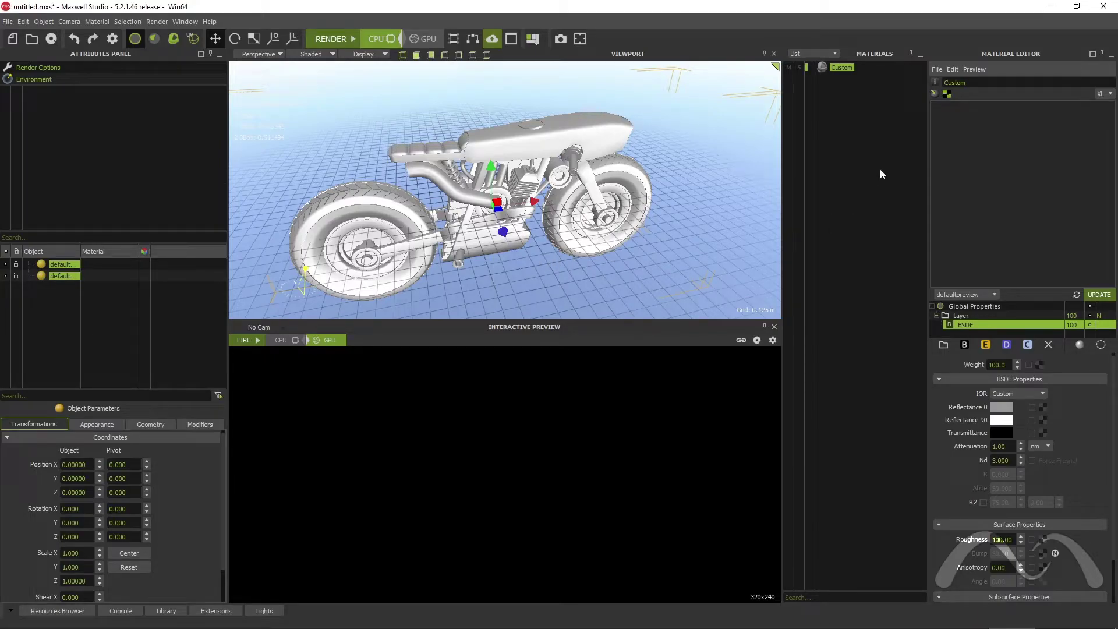
pyautogui.rightClick(838, 152)
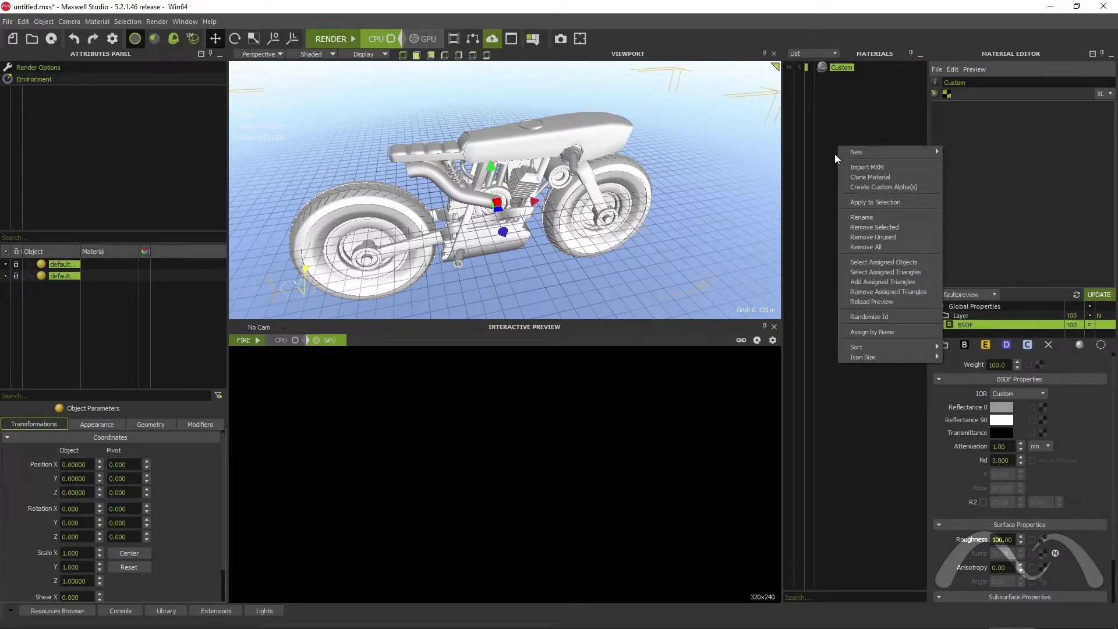
pyautogui.moveTo(873, 152)
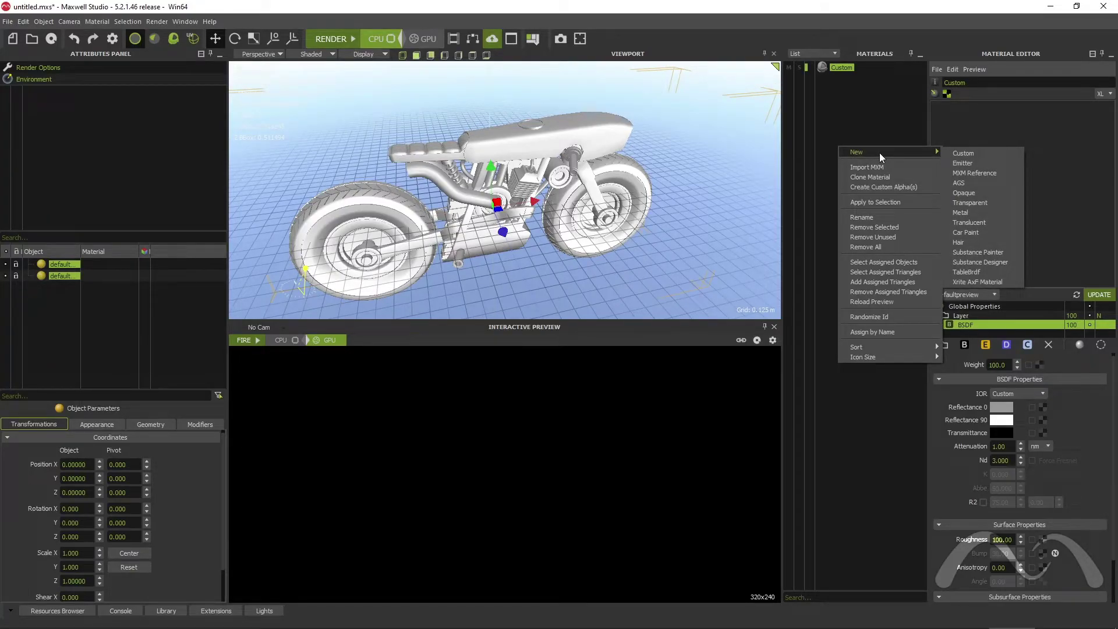
# Create a Substance Painter material loaded from the exported Normal PNG in export/test.
pyautogui.click(1002, 253)
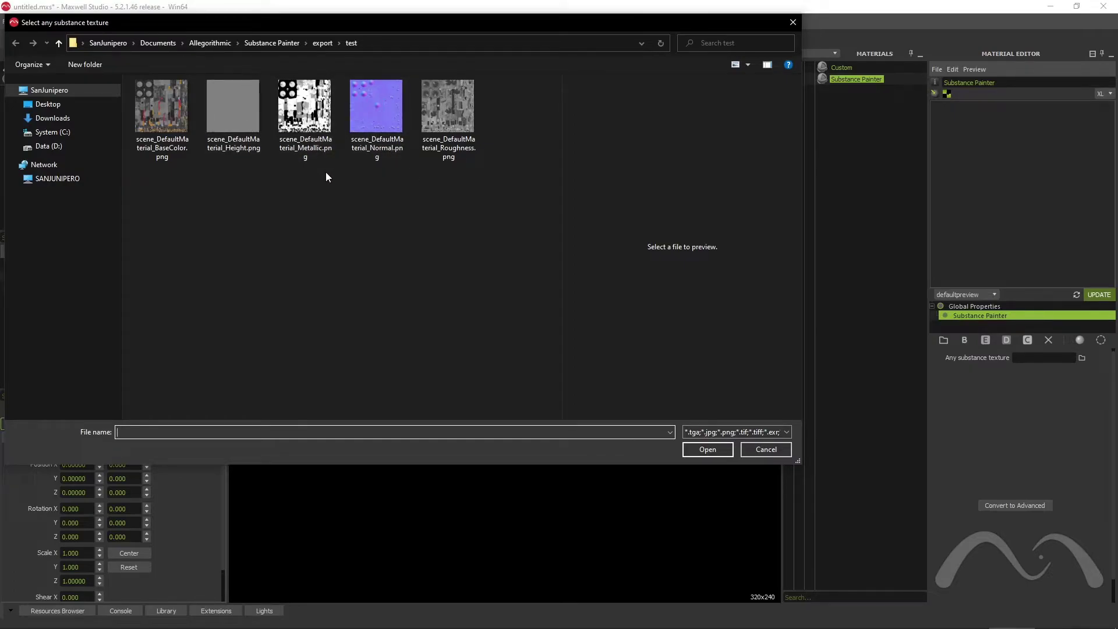
pyautogui.click(378, 111)
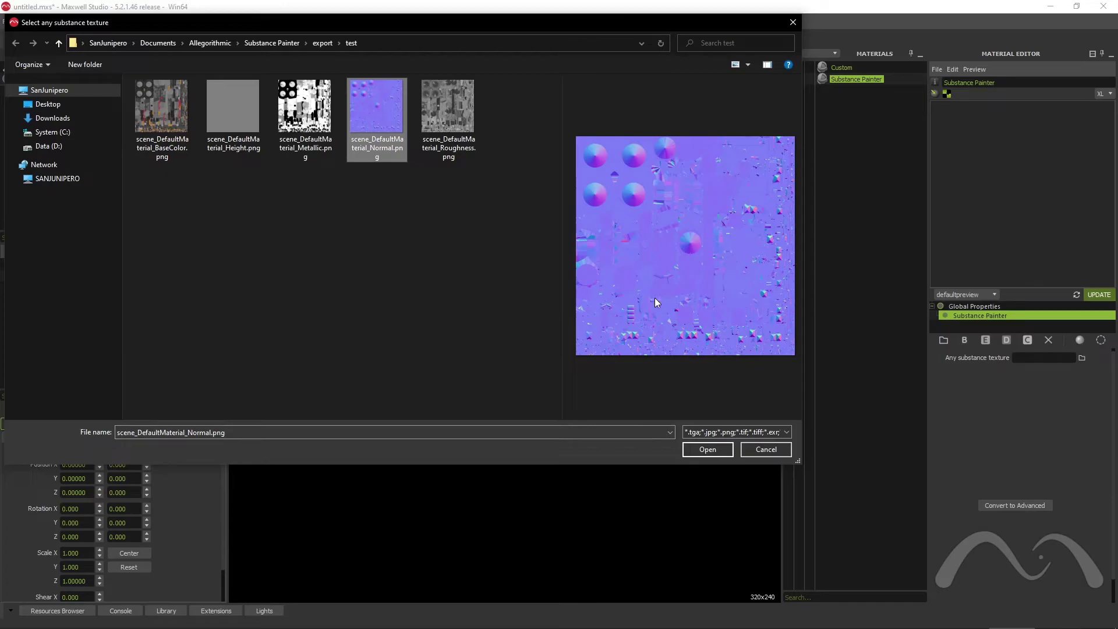
pyautogui.click(710, 449)
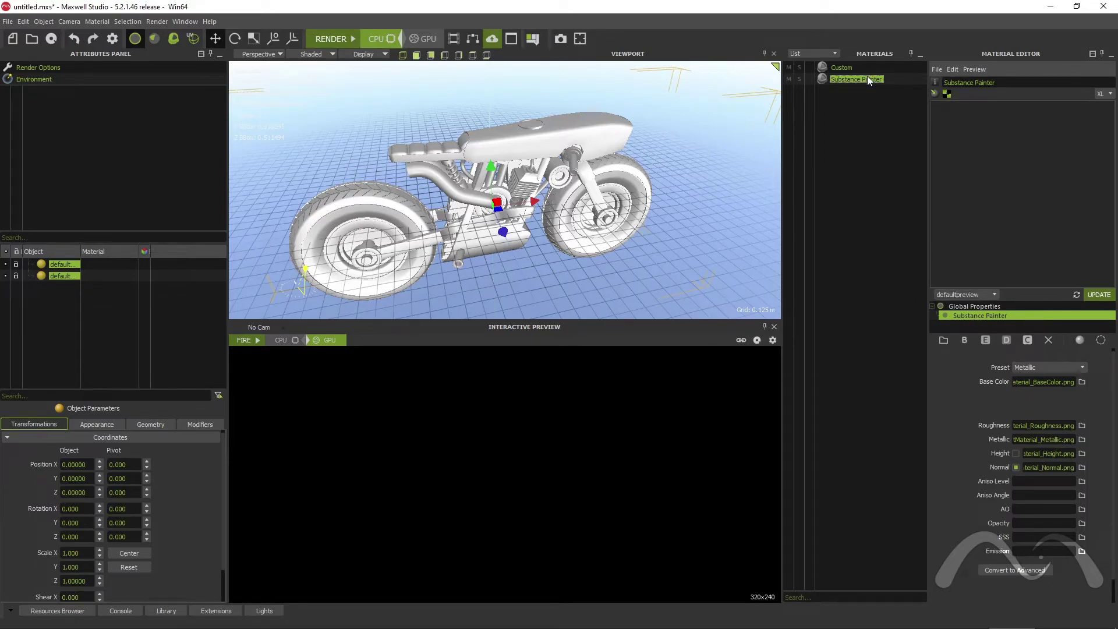
# Apply the Substance Painter material to the bike and start a CPU interactive preview.
pyautogui.moveTo(868, 79); pyautogui.dragTo(566, 141)
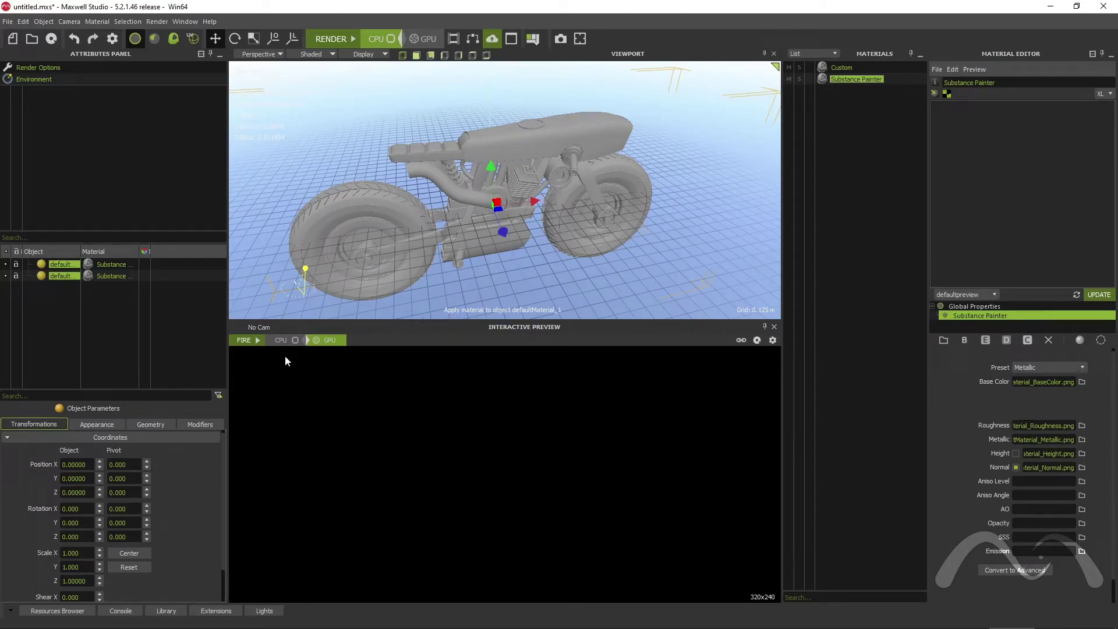
pyautogui.click(274, 341)
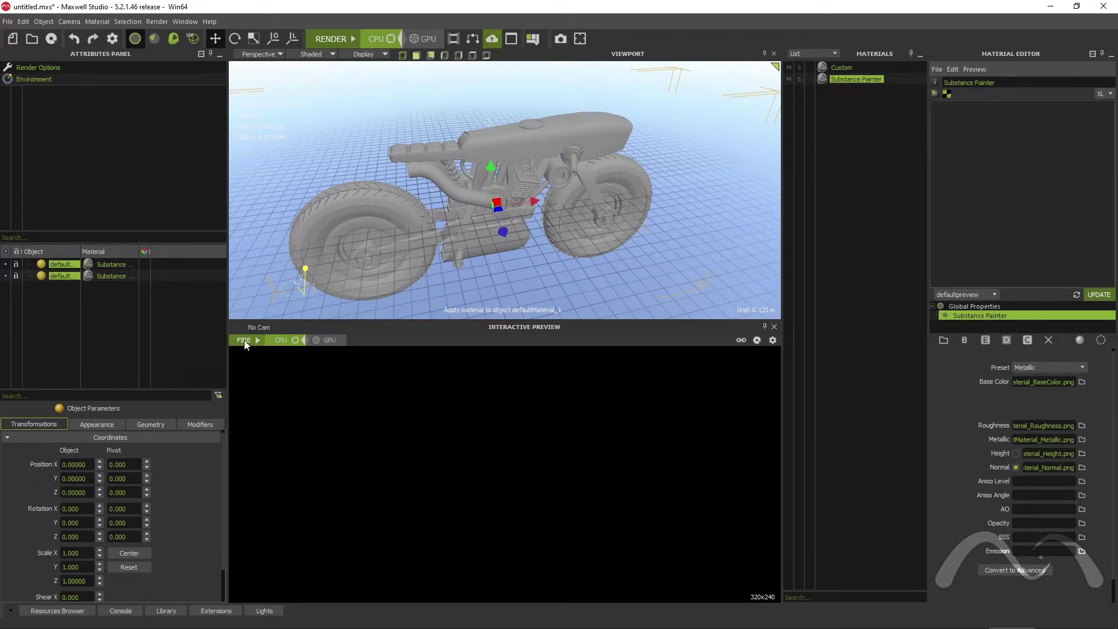
pyautogui.click(244, 341)
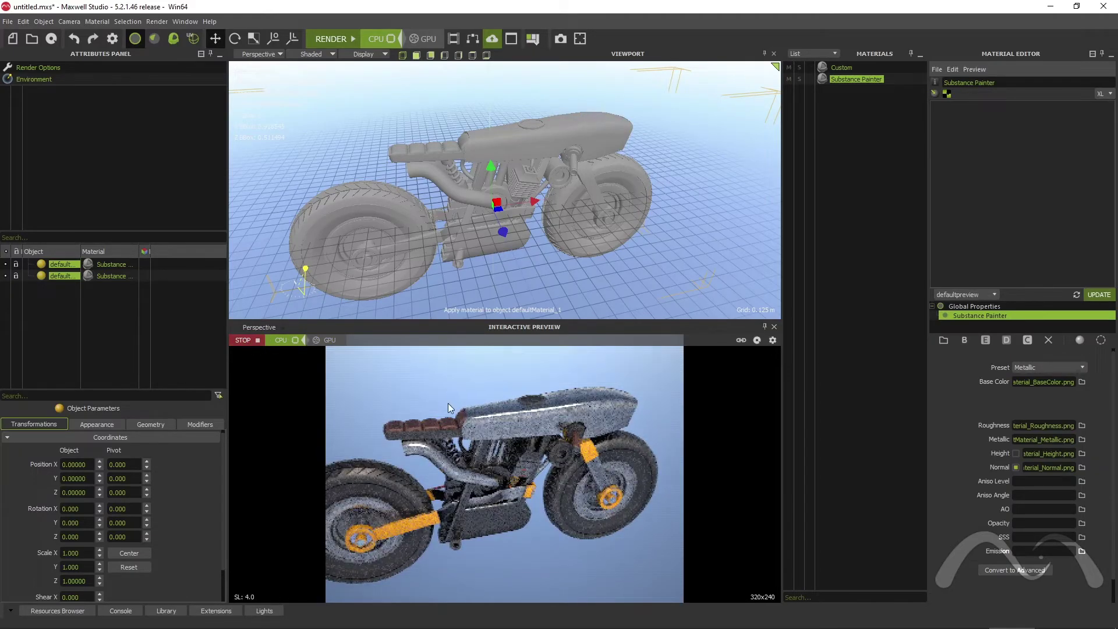
# Close in on the textured front wheel and switch the preview to GPU.
pyautogui.keyDown('alt'); pyautogui.moveTo(509, 445); pyautogui.dragTo(467, 438); pyautogui.keyUp('alt')
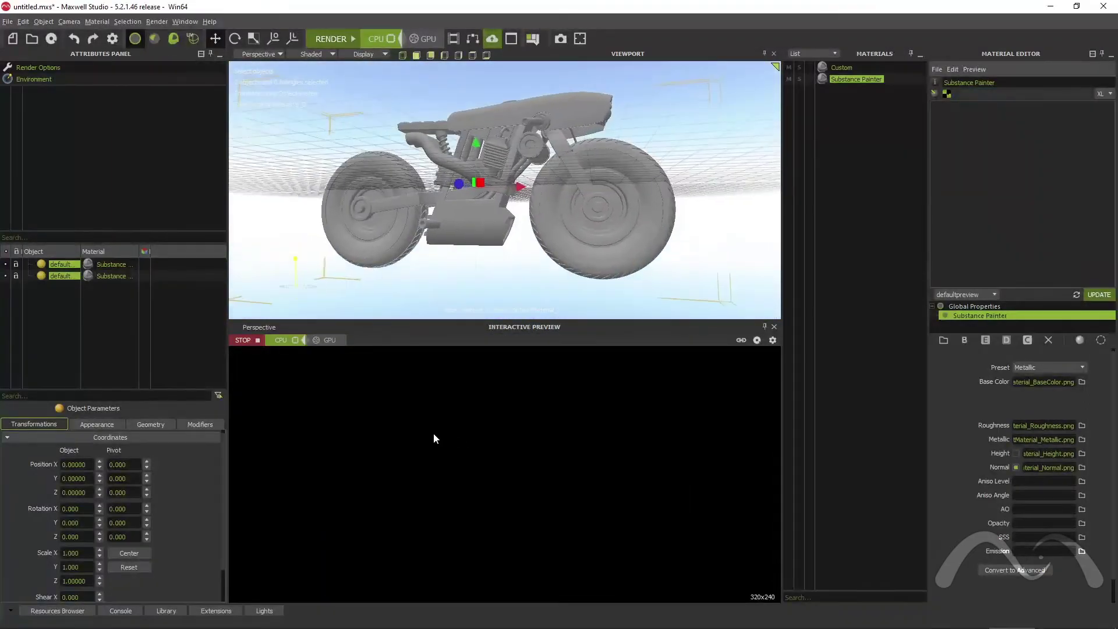
pyautogui.moveTo(610, 233)
pyautogui.keyDown('alt'); pyautogui.mouseDown()
pyautogui.moveTo(439, 233)
pyautogui.moveTo(457, 250)
pyautogui.moveTo(547, 233)
pyautogui.moveTo(521, 242)
pyautogui.moveTo(541, 257)
pyautogui.moveTo(624, 228)
pyautogui.moveTo(592, 275)
pyautogui.moveTo(567, 250)
pyautogui.moveTo(571, 229)
pyautogui.mouseUp(); pyautogui.keyUp('alt')
pyautogui.scroll(2, 561, 241)
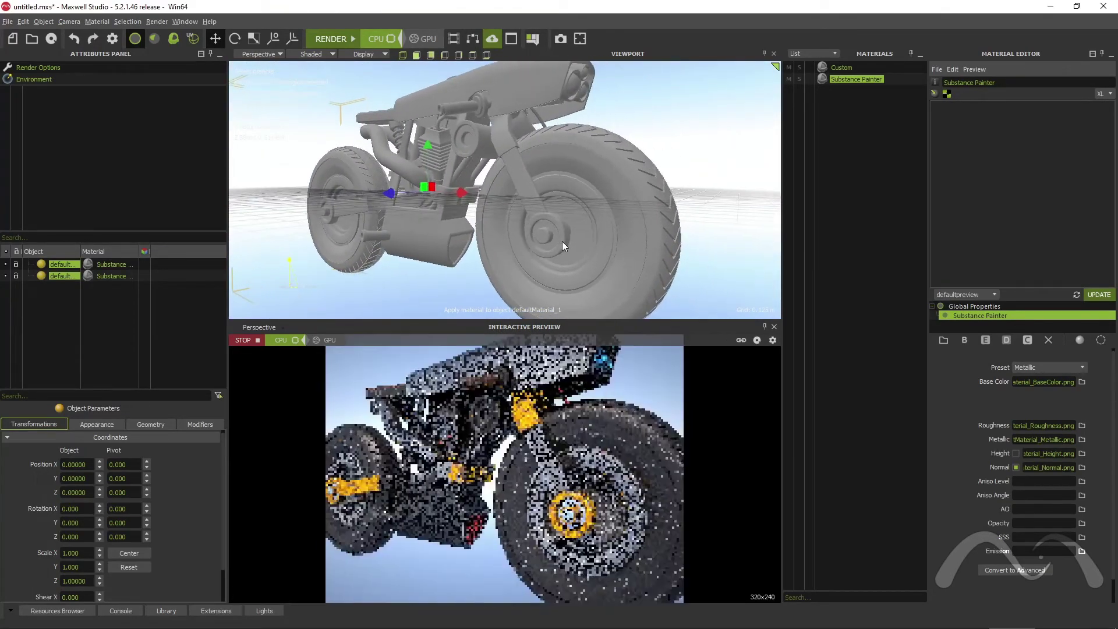
pyautogui.scroll(2, 568, 246)
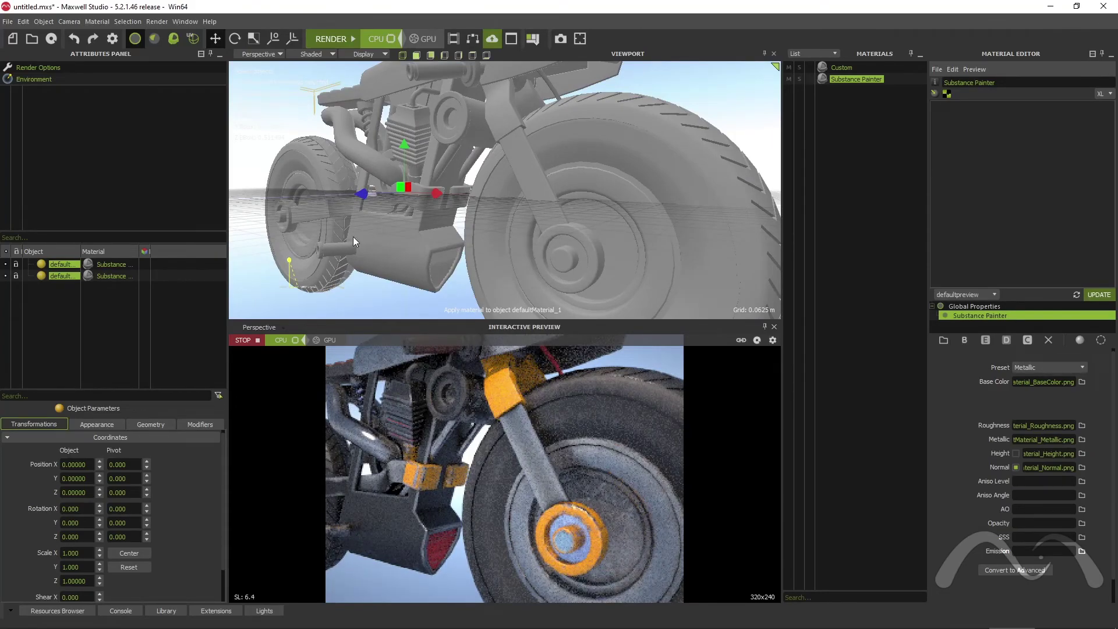
pyautogui.click(324, 341)
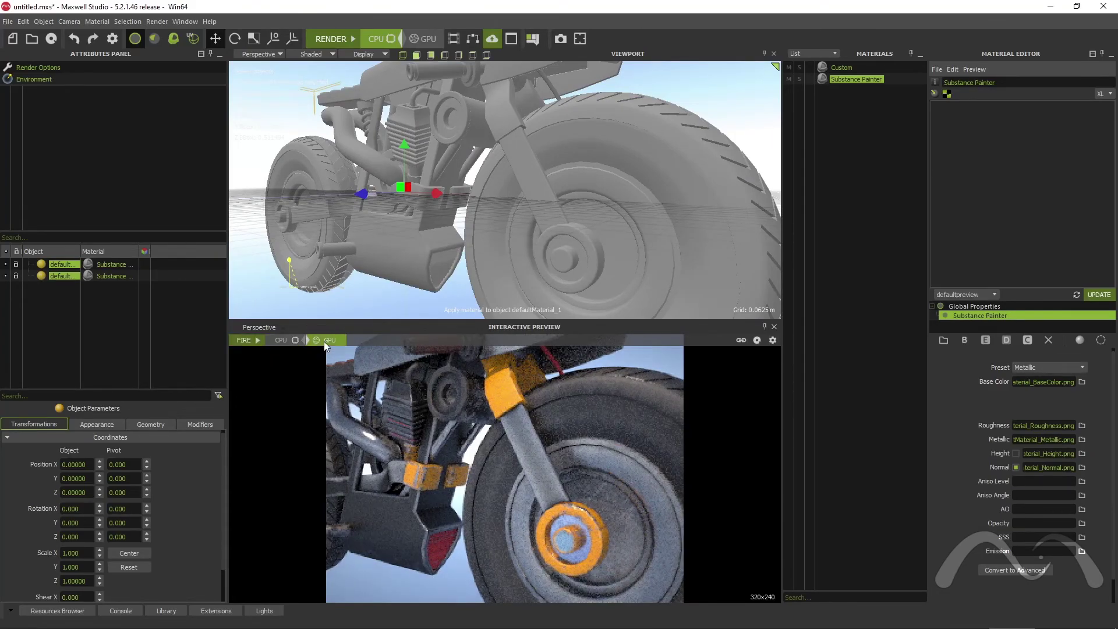